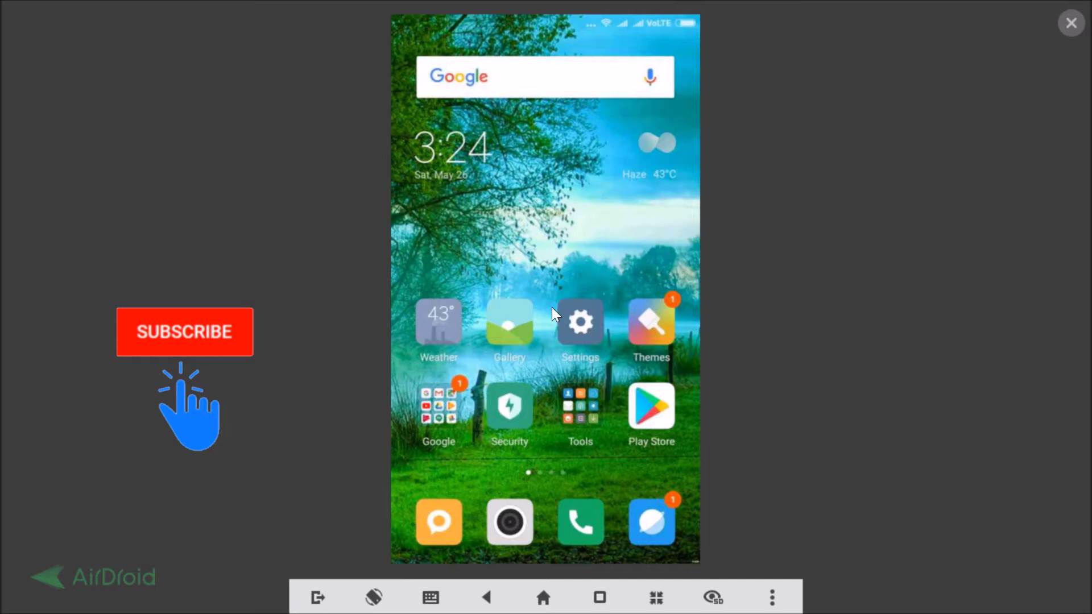
Launch the Settings app from the phone's home screen.
click(579, 323)
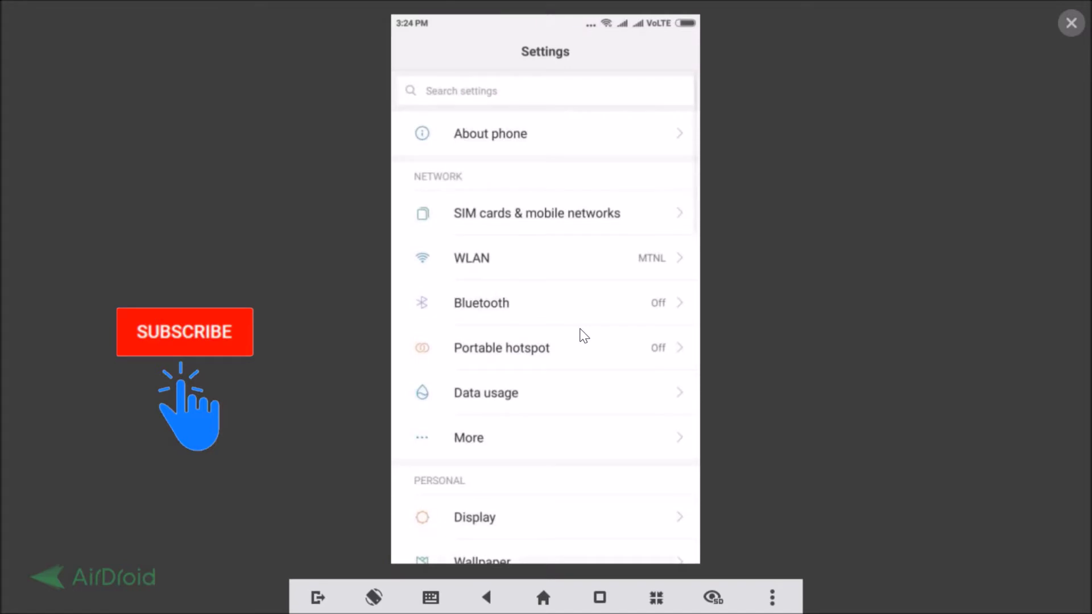
click(525, 177)
View the About phone page with the Redmi Note 4's Android and MIUI versions, then return to Settings.
click(499, 144)
click(499, 143)
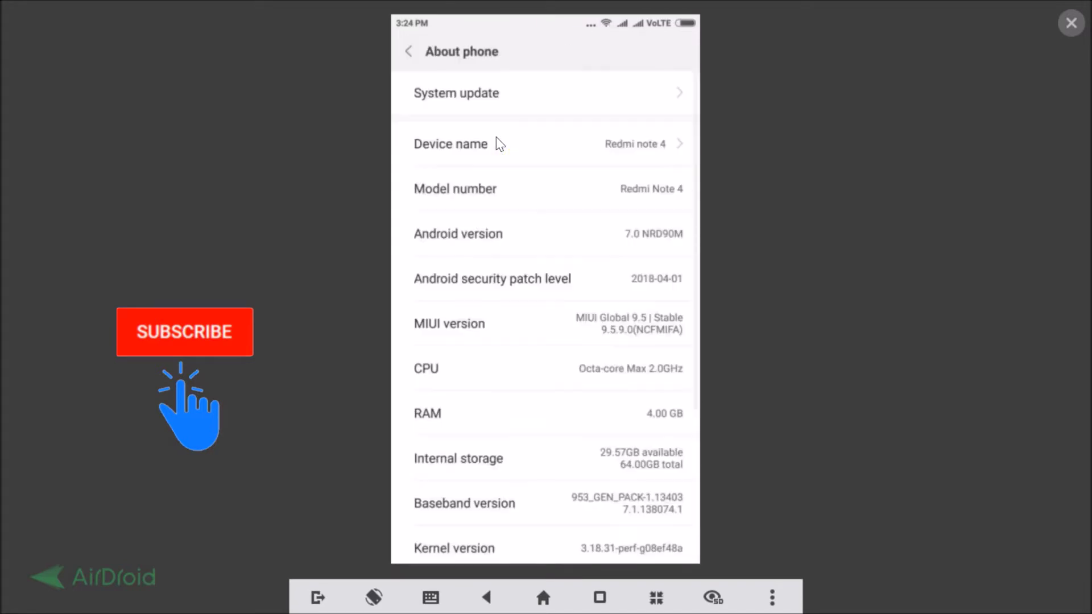
click(483, 363)
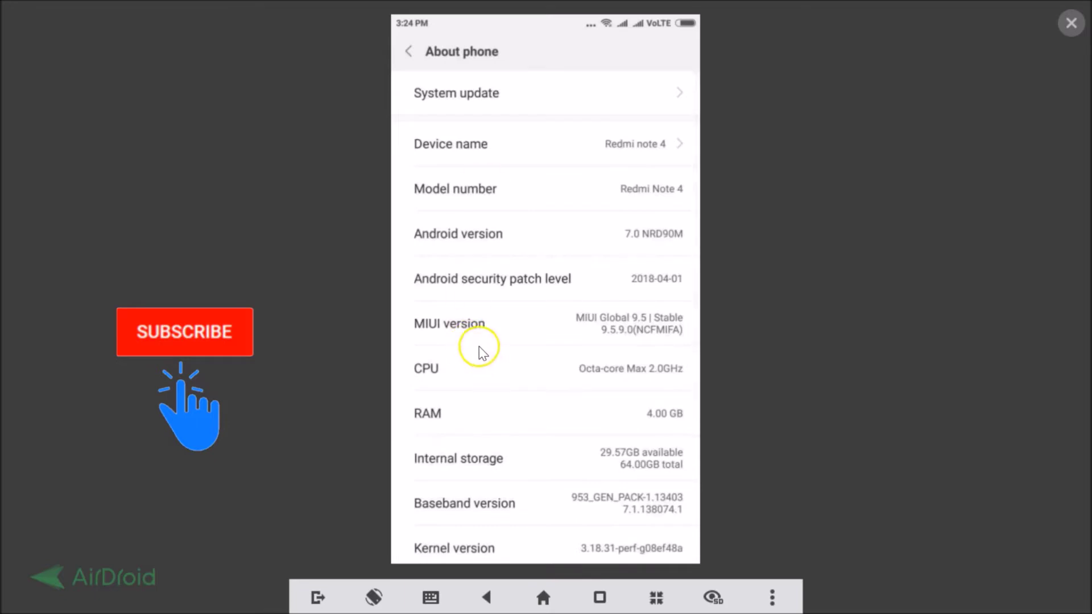
click(438, 334)
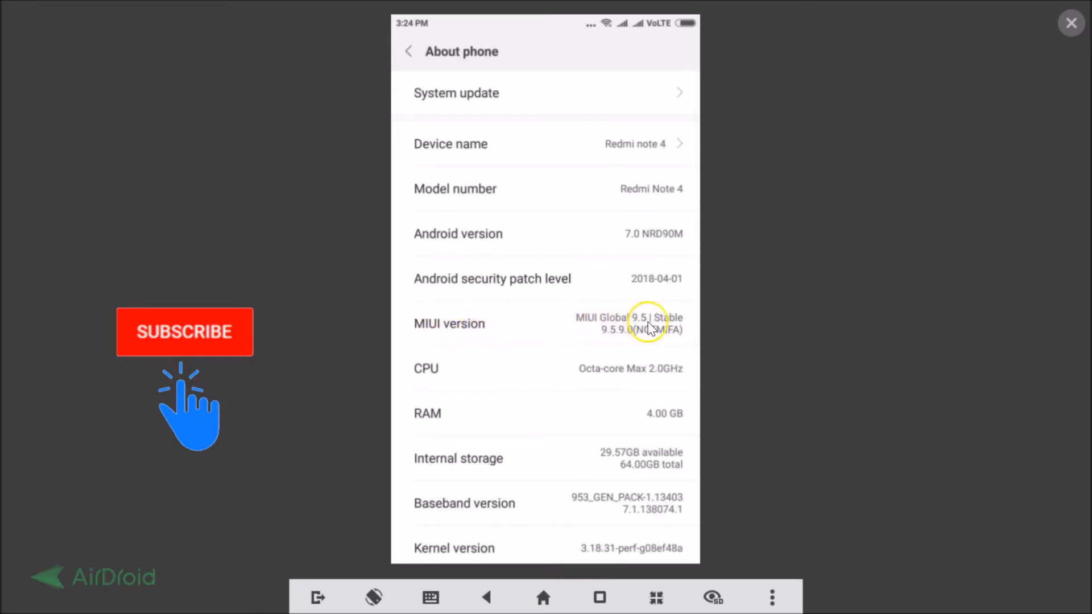
click(410, 51)
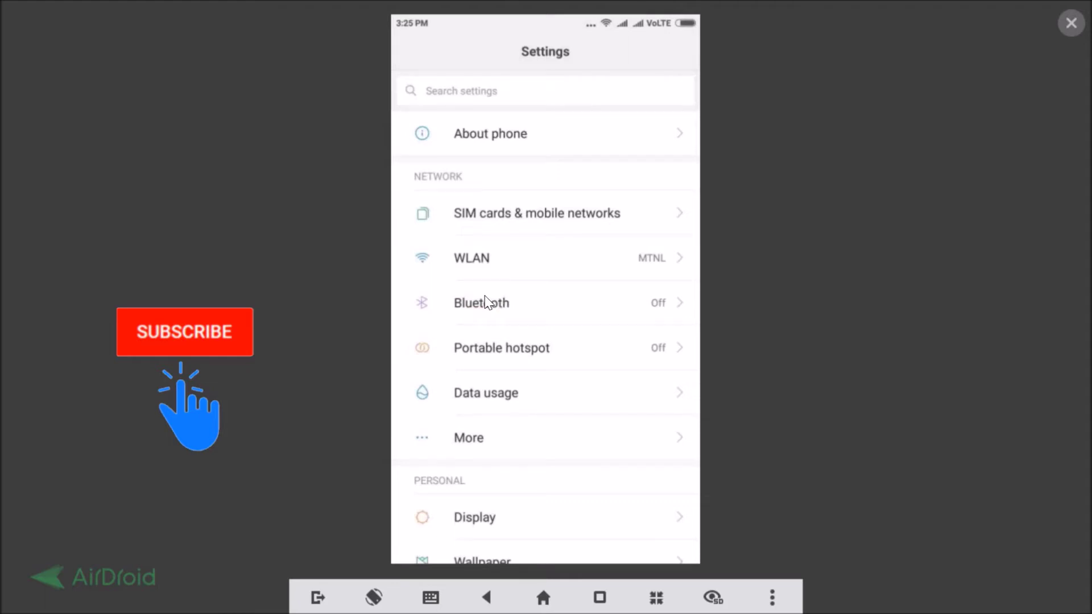
scroll(485, 303, down, 3)
scroll(484, 302, down, 3)
scroll(485, 302, down, 1)
scroll(485, 302, down, 4)
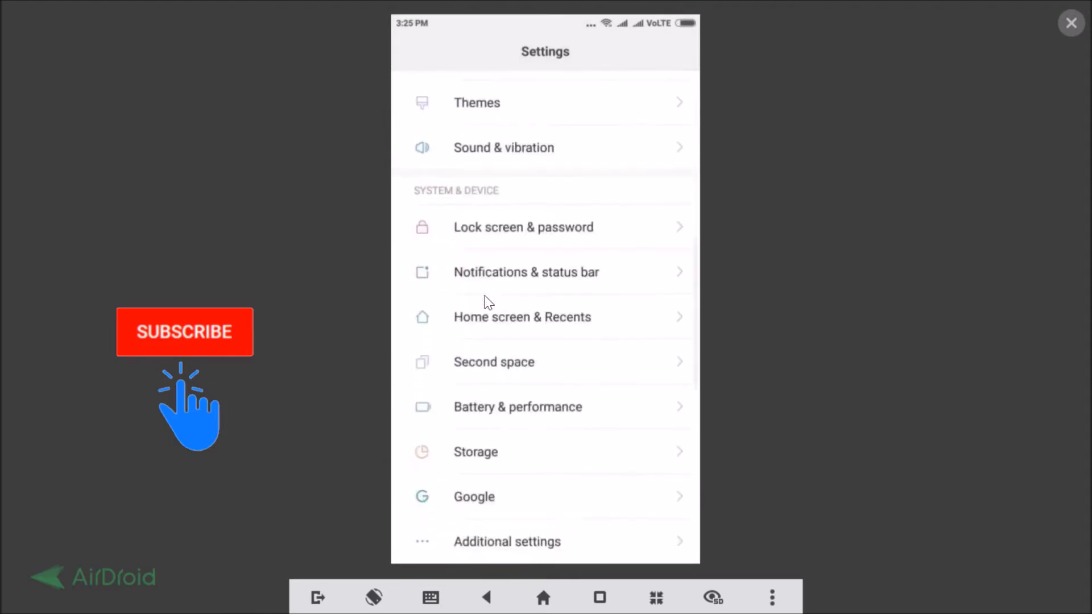
scroll(486, 298, down, 2)
scroll(486, 302, down, 1)
Browse the Google services page (Google Account, Ads, Android Auto) and return to Settings.
click(491, 353)
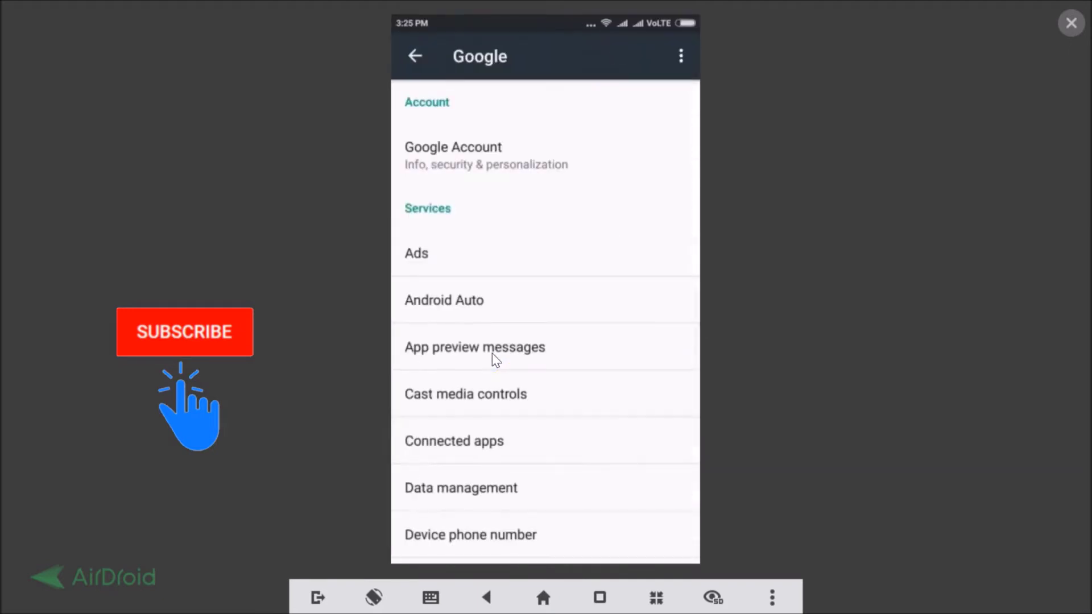
scroll(493, 353, down, 1)
scroll(492, 353, down, 3)
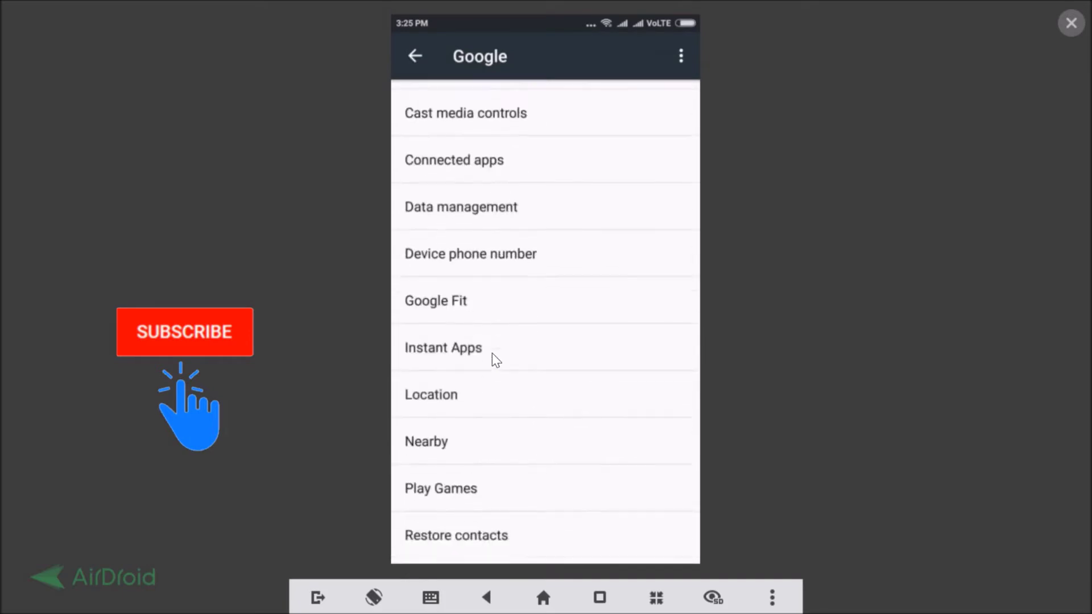
scroll(492, 354, down, 3)
scroll(492, 353, down, 2)
scroll(492, 353, up, 10)
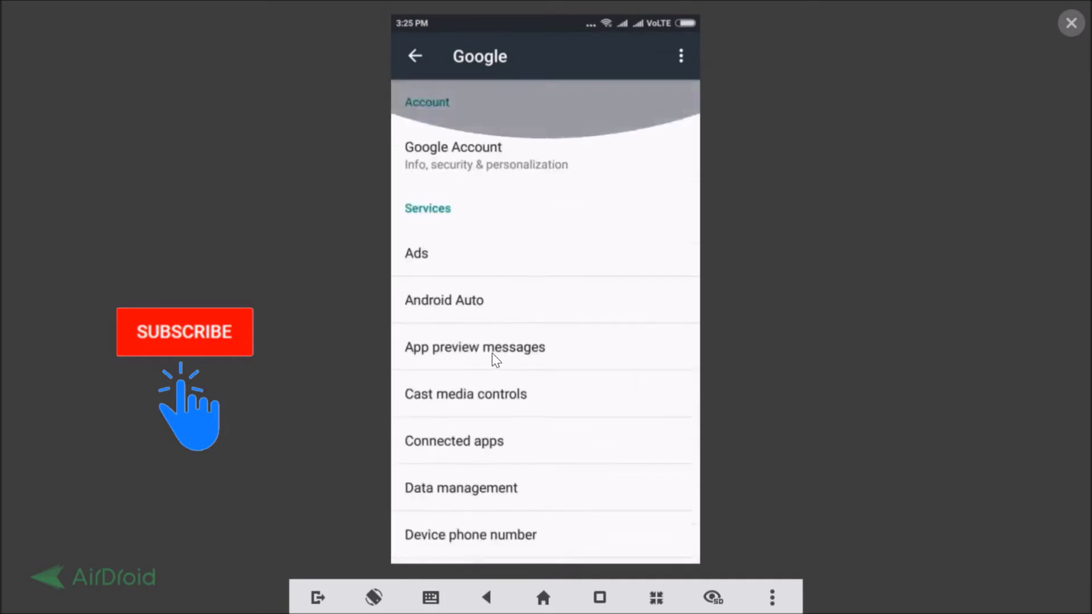
click(436, 173)
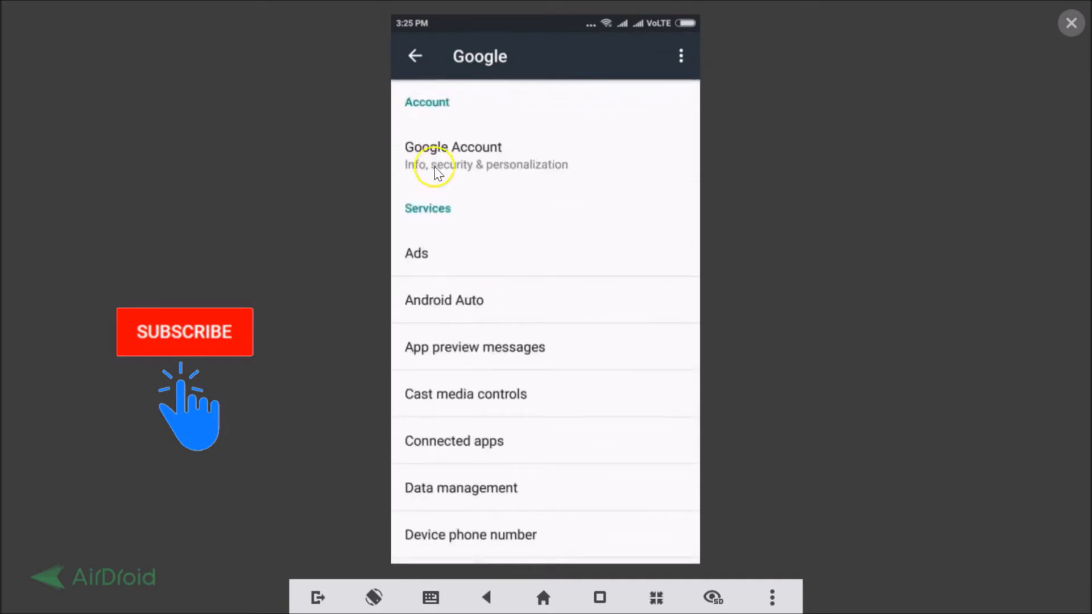
click(413, 56)
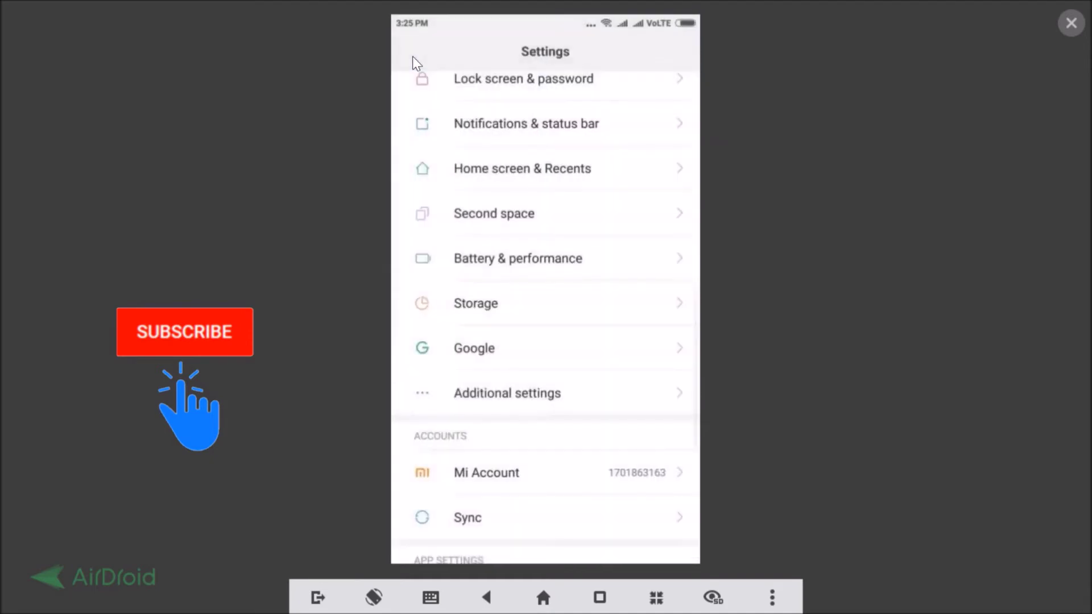
scroll(413, 56, down, 3)
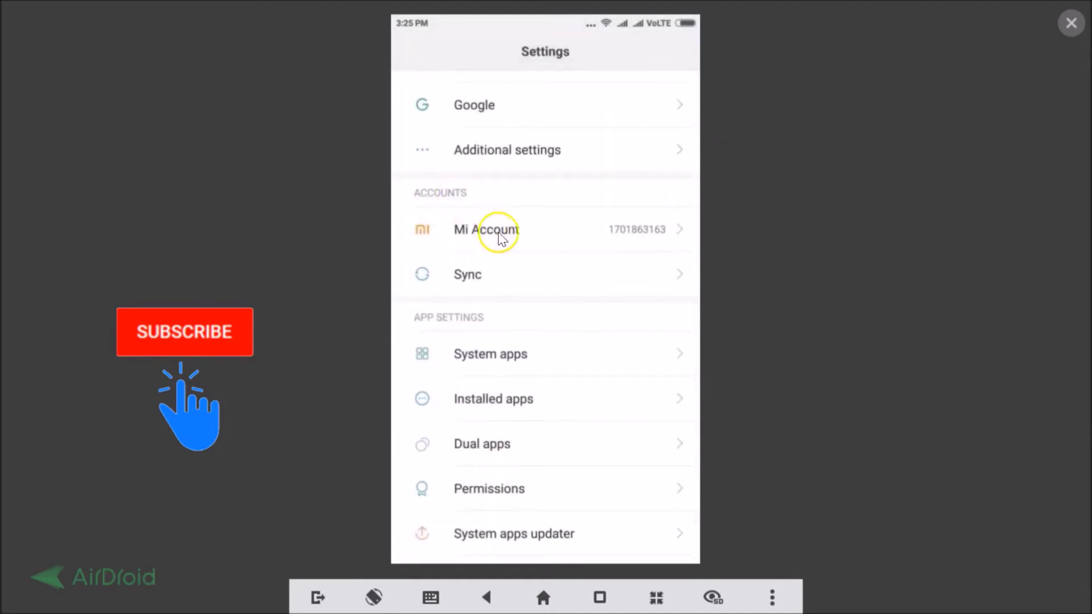
Go to Sync under Accounts and enter the Google account's sync page.
click(470, 275)
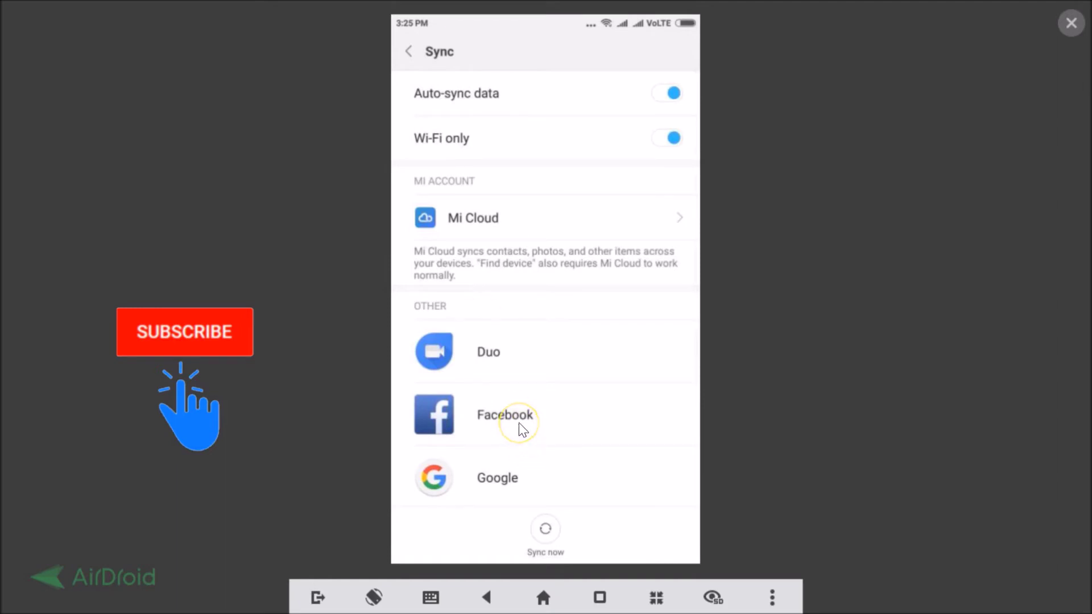
scroll(519, 422, down, 3)
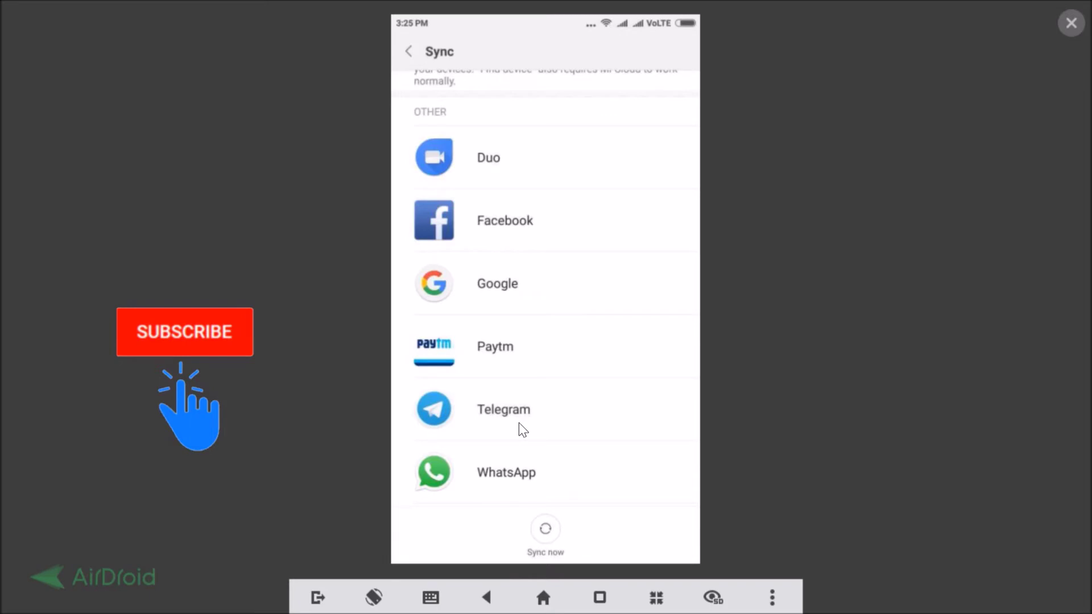
click(502, 289)
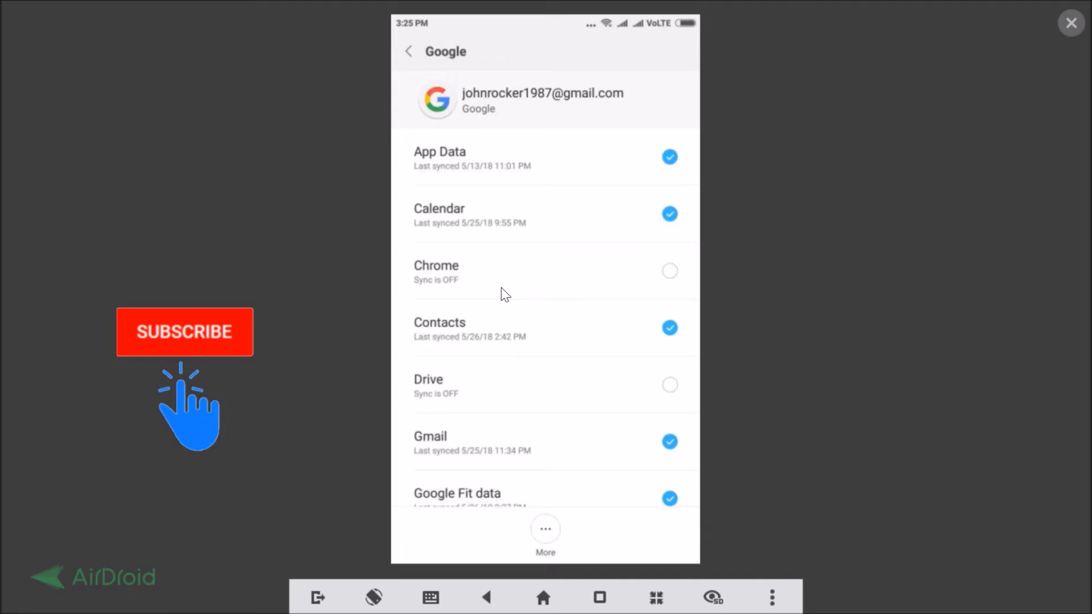
scroll(504, 293, down, 1)
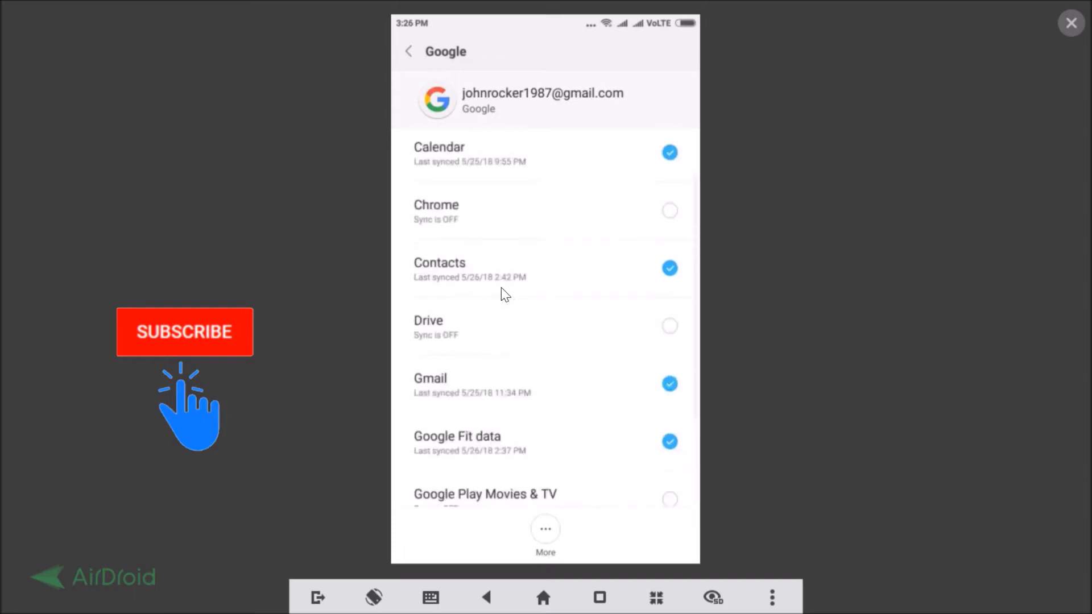
scroll(504, 293, up, 1)
scroll(503, 293, down, 2)
scroll(504, 293, down, 1)
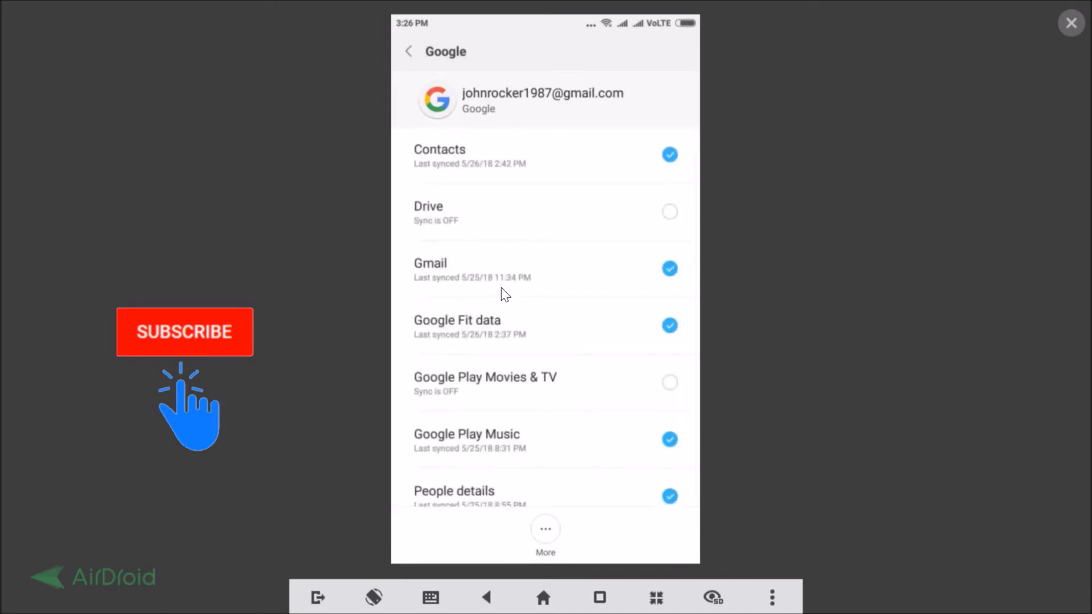
scroll(502, 287, down, 1)
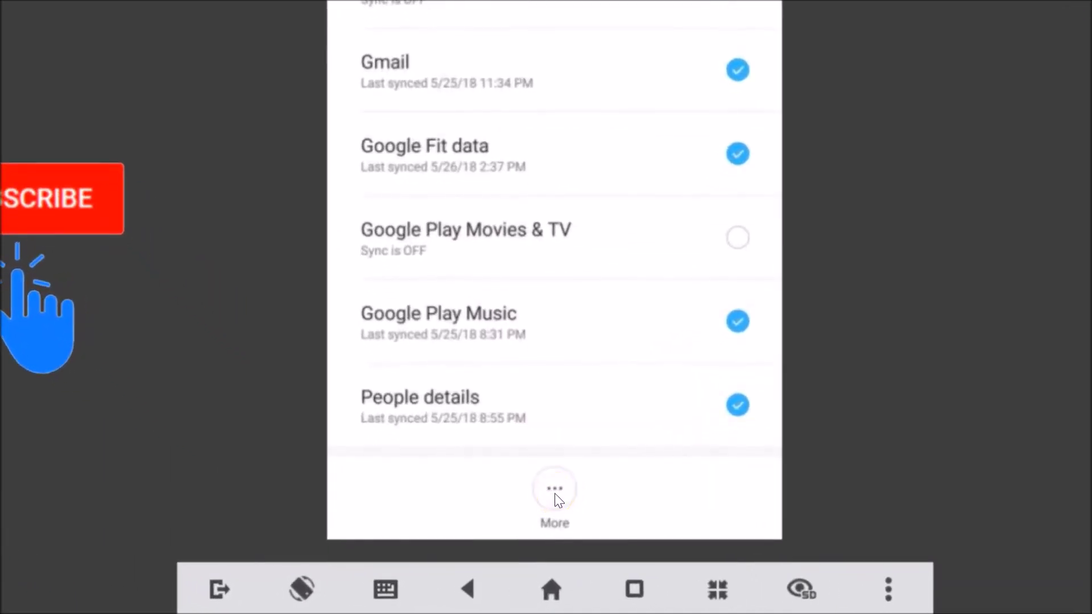
Choose Remove account from More and confirm removing the Google account and its data.
click(554, 494)
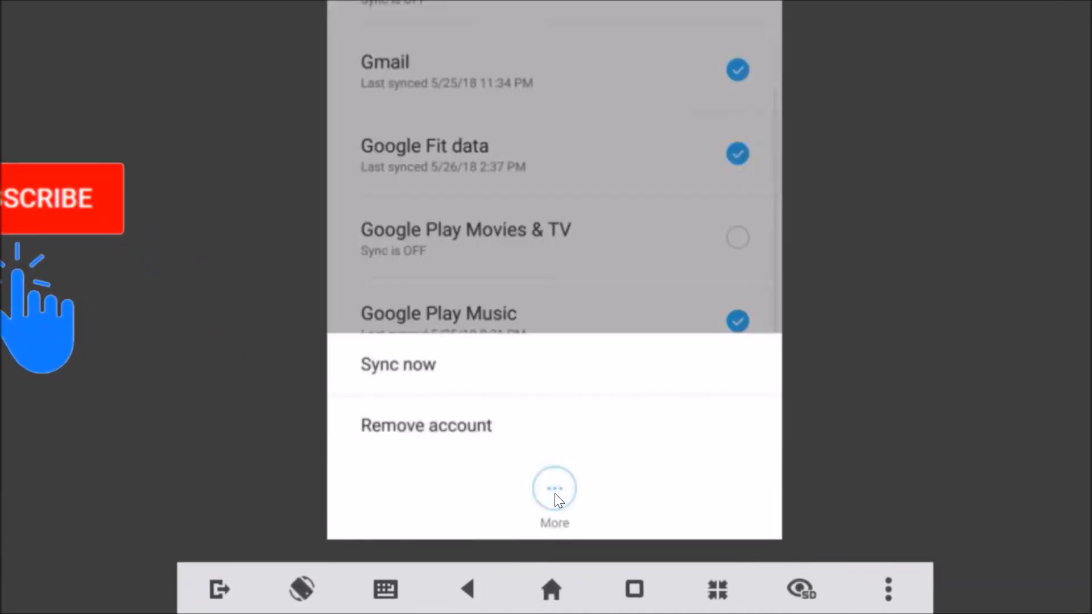
click(477, 431)
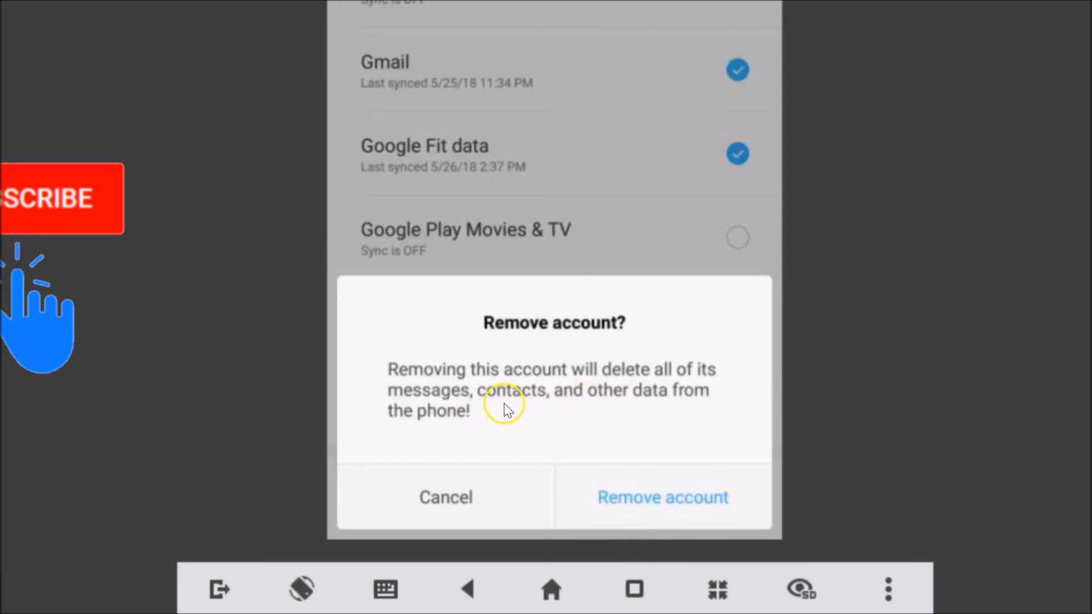
click(627, 502)
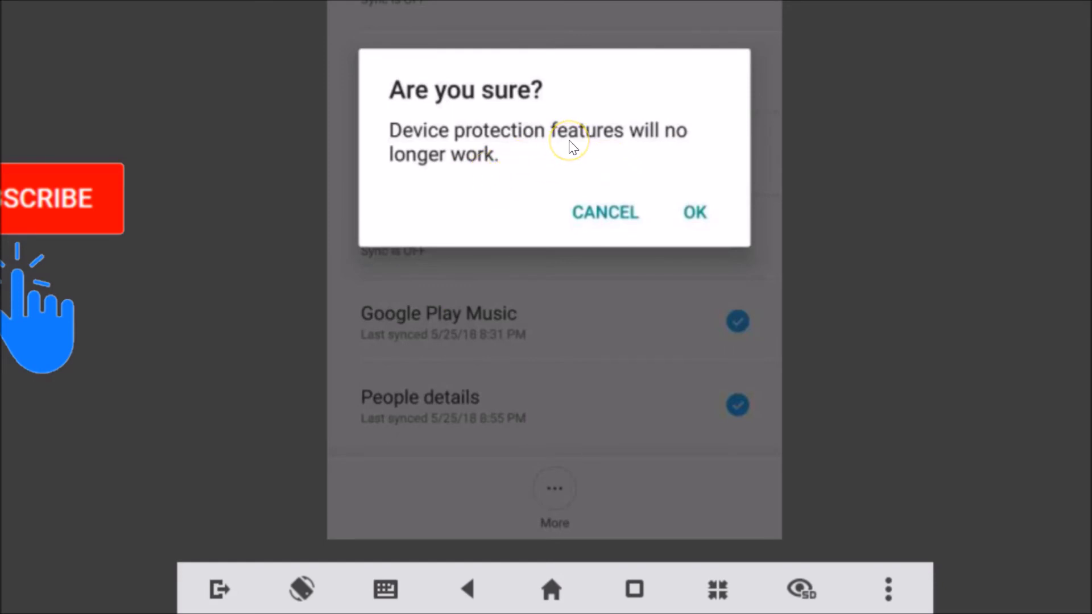
Accept the device-protection warning and draw the lock pattern to authorise removal.
click(696, 216)
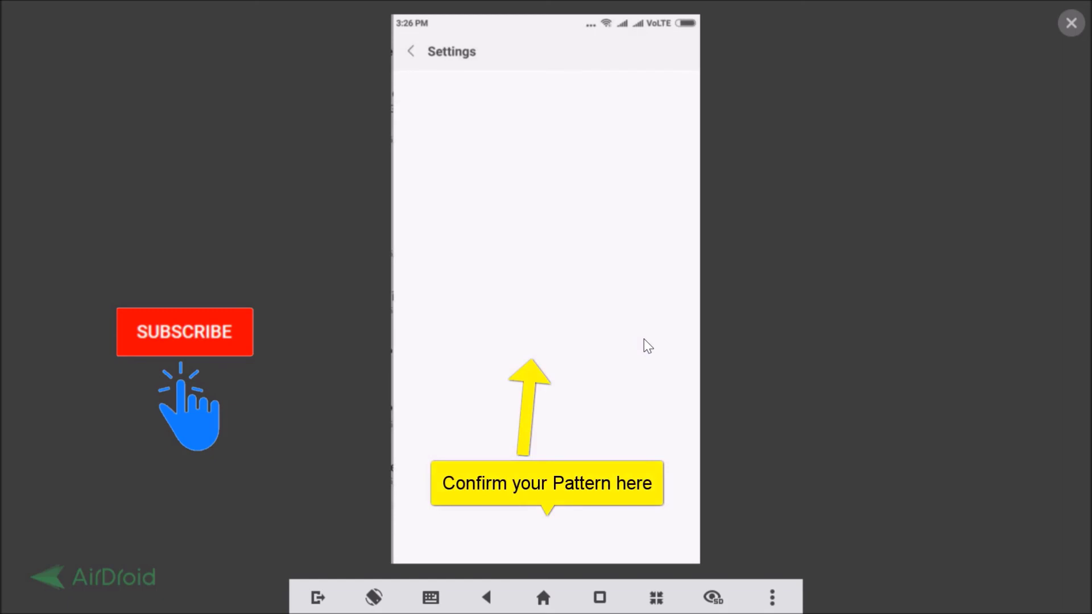
click(536, 326)
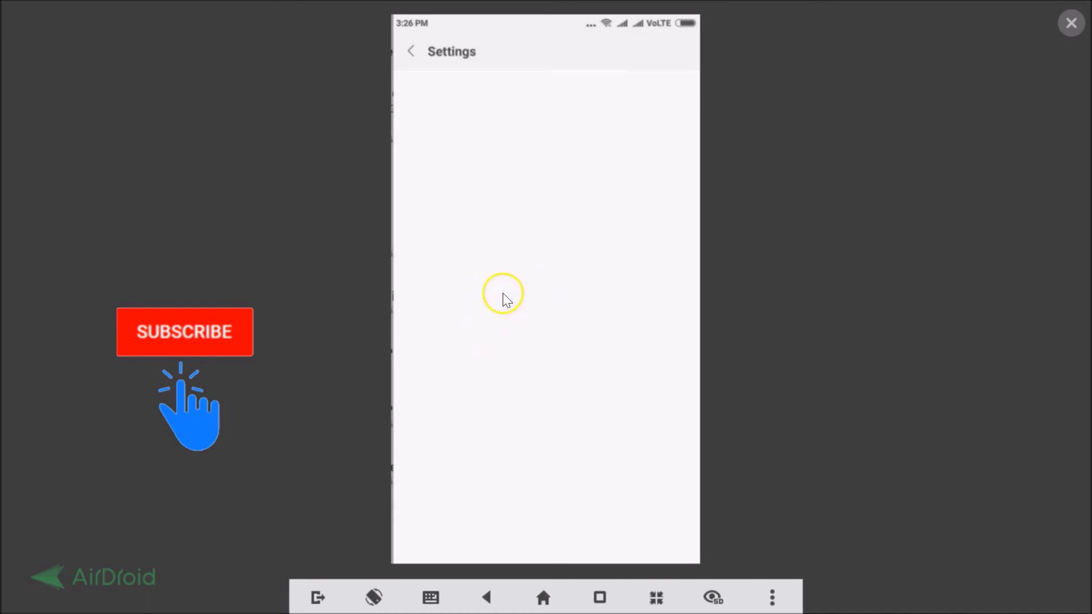
drag(541, 312, 561, 310)
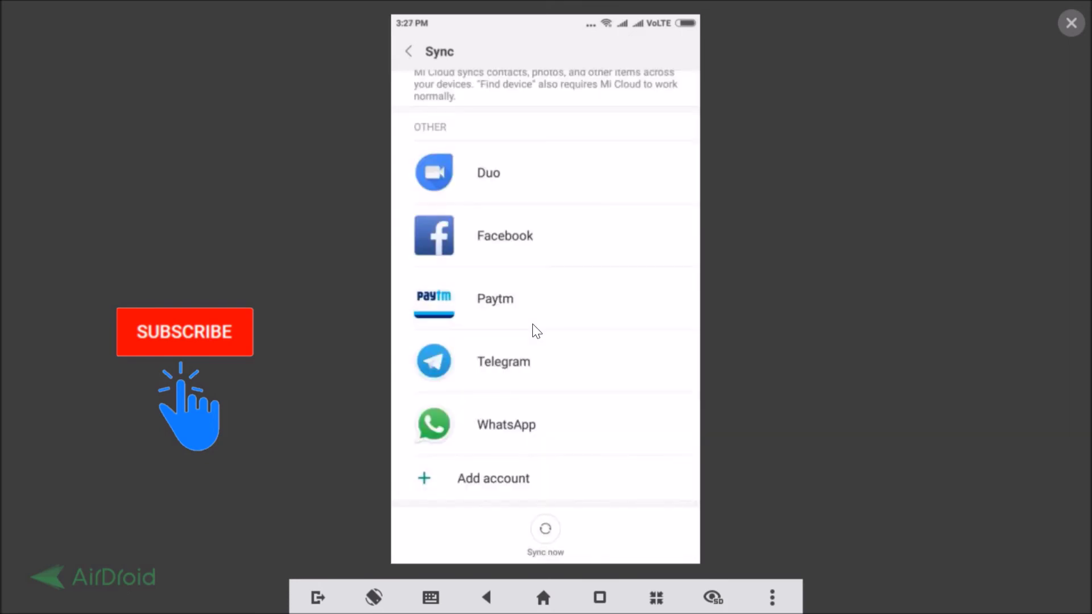
Scroll the Sync account list to verify Google is gone, showing Auto-sync and Mi Cloud.
click(527, 340)
scroll(527, 345, up, 3)
scroll(526, 344, down, 3)
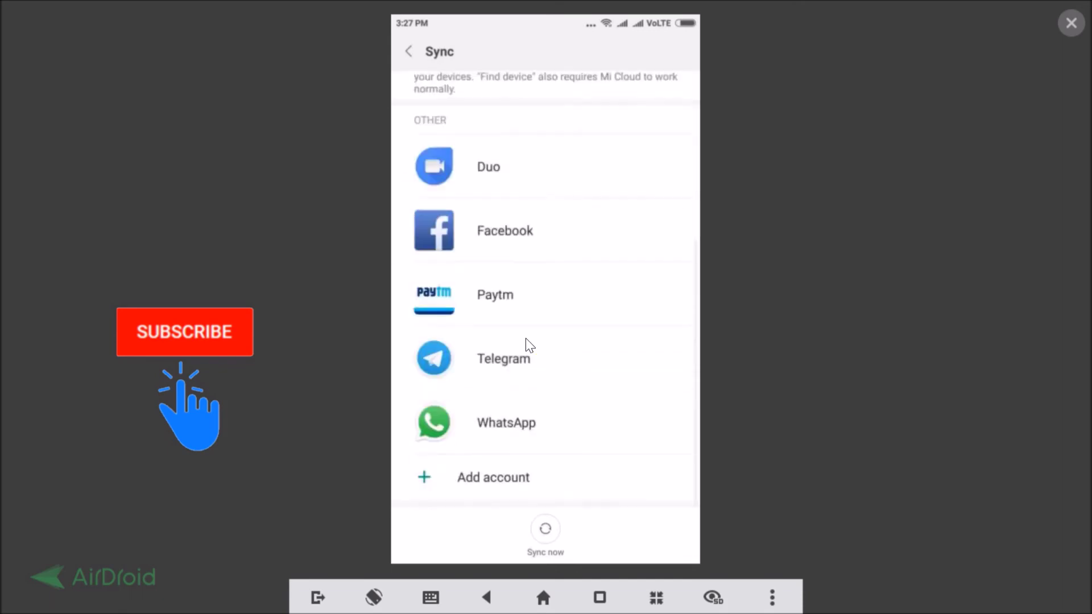
scroll(526, 345, up, 3)
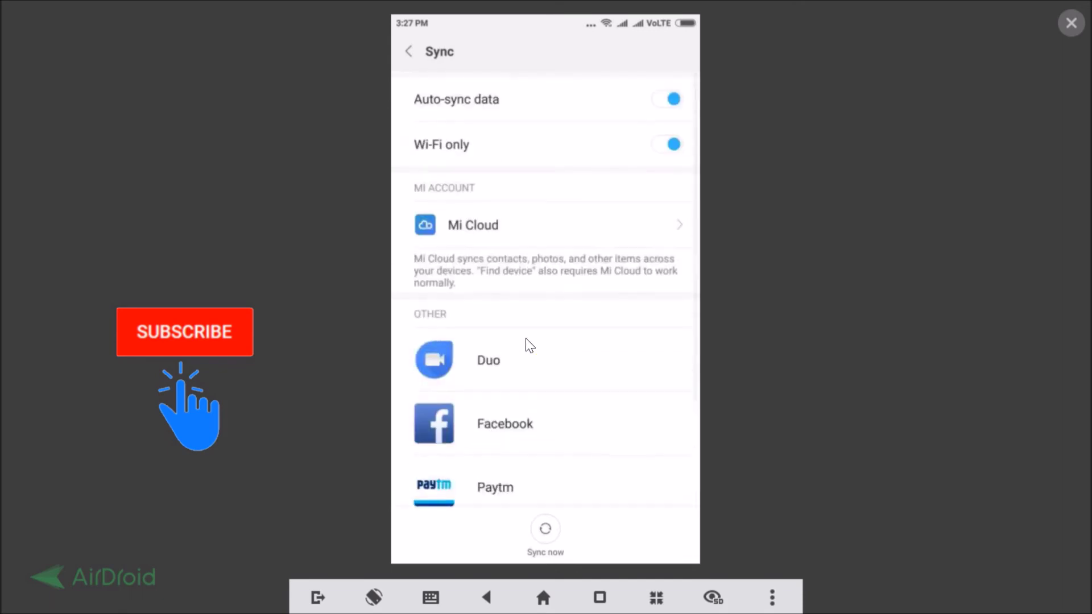
scroll(526, 345, up, 1)
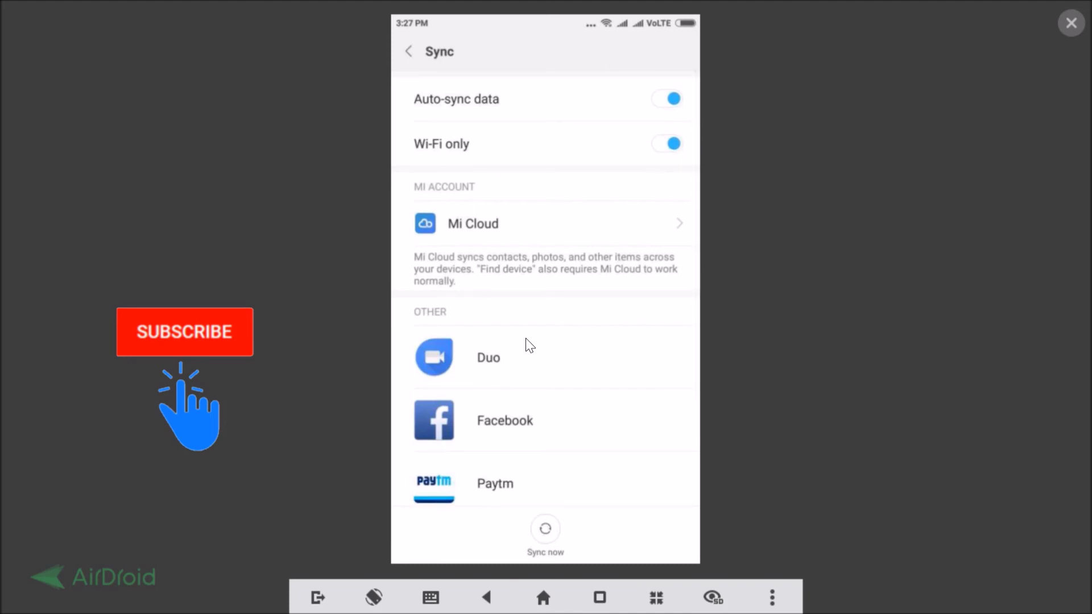